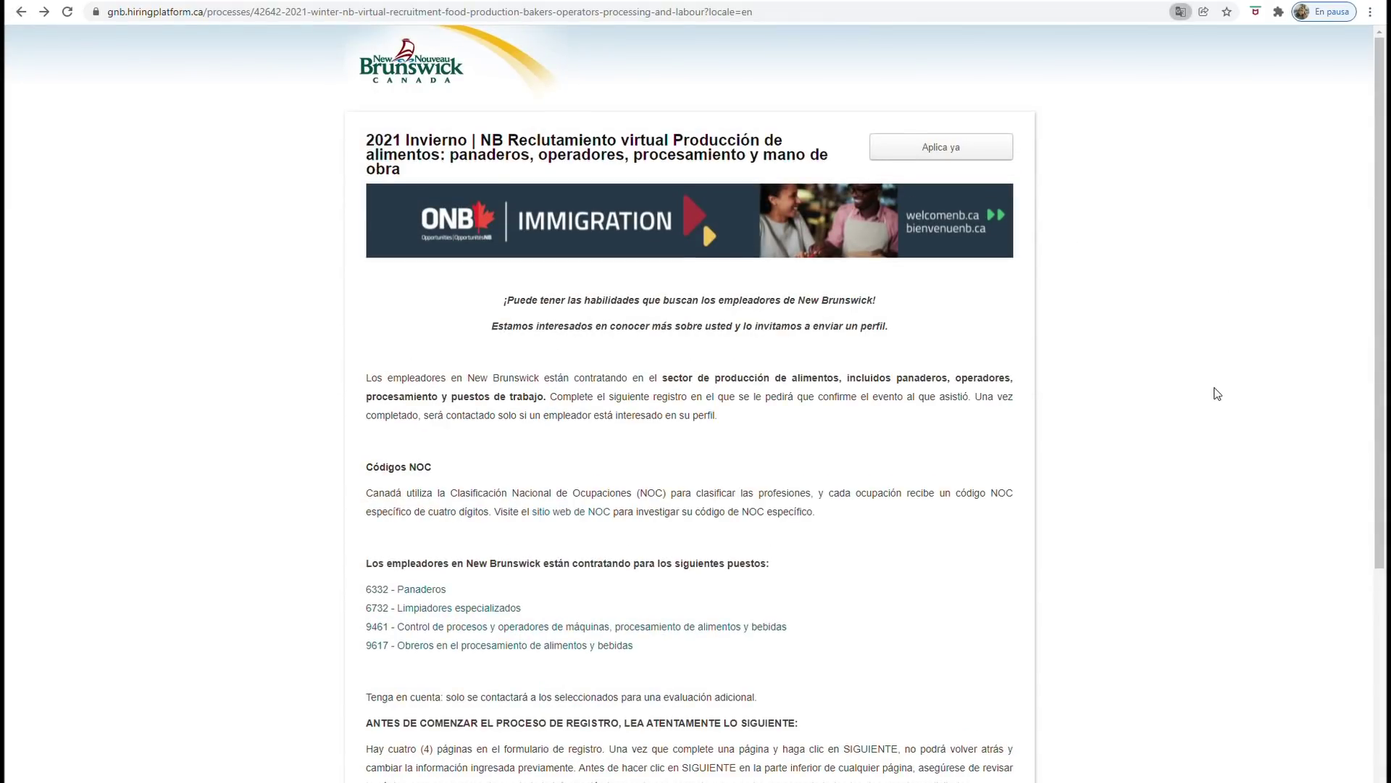
# - Open the 6732 specialized cleaners occupation profile from the posting, examine its duties and employment requirements, and return to the posting
pyautogui.scroll(-5, 1217, 393)
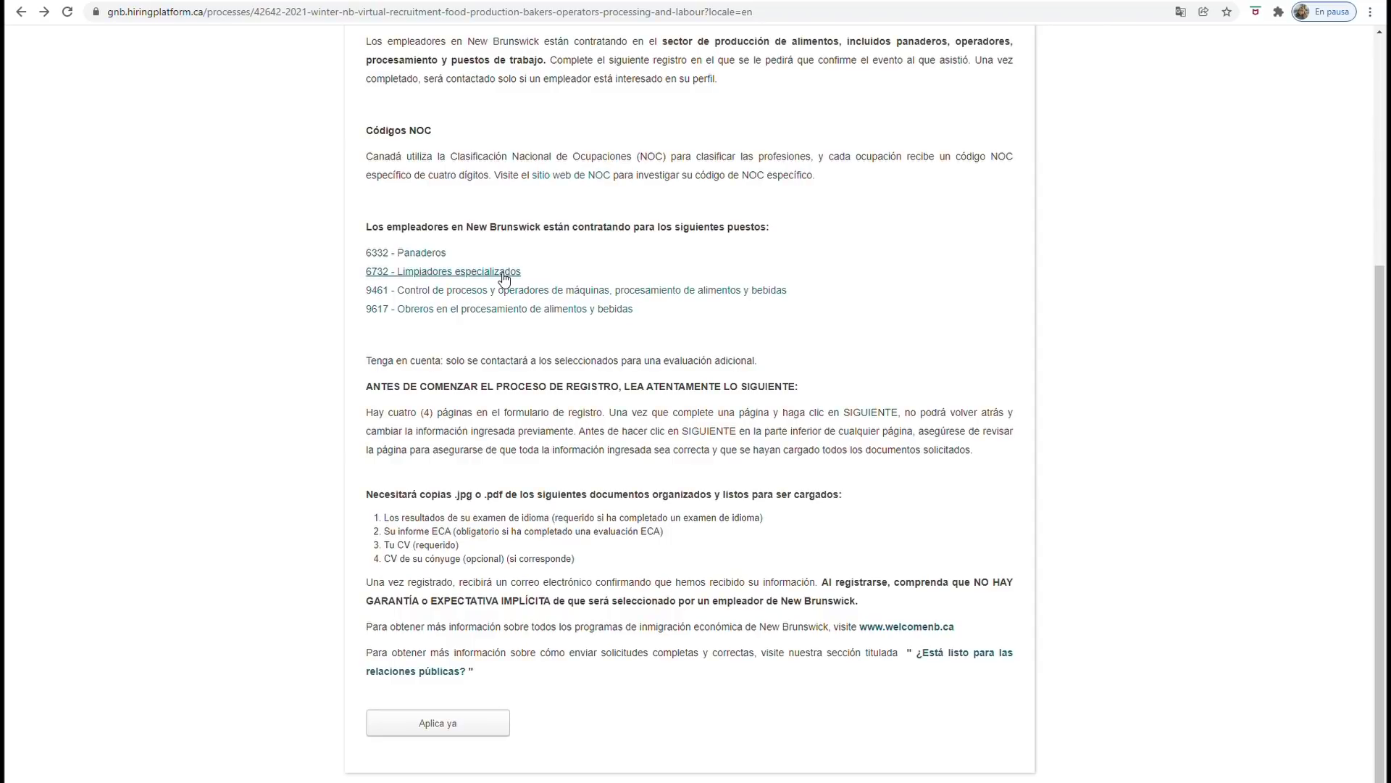
pyautogui.click(499, 278)
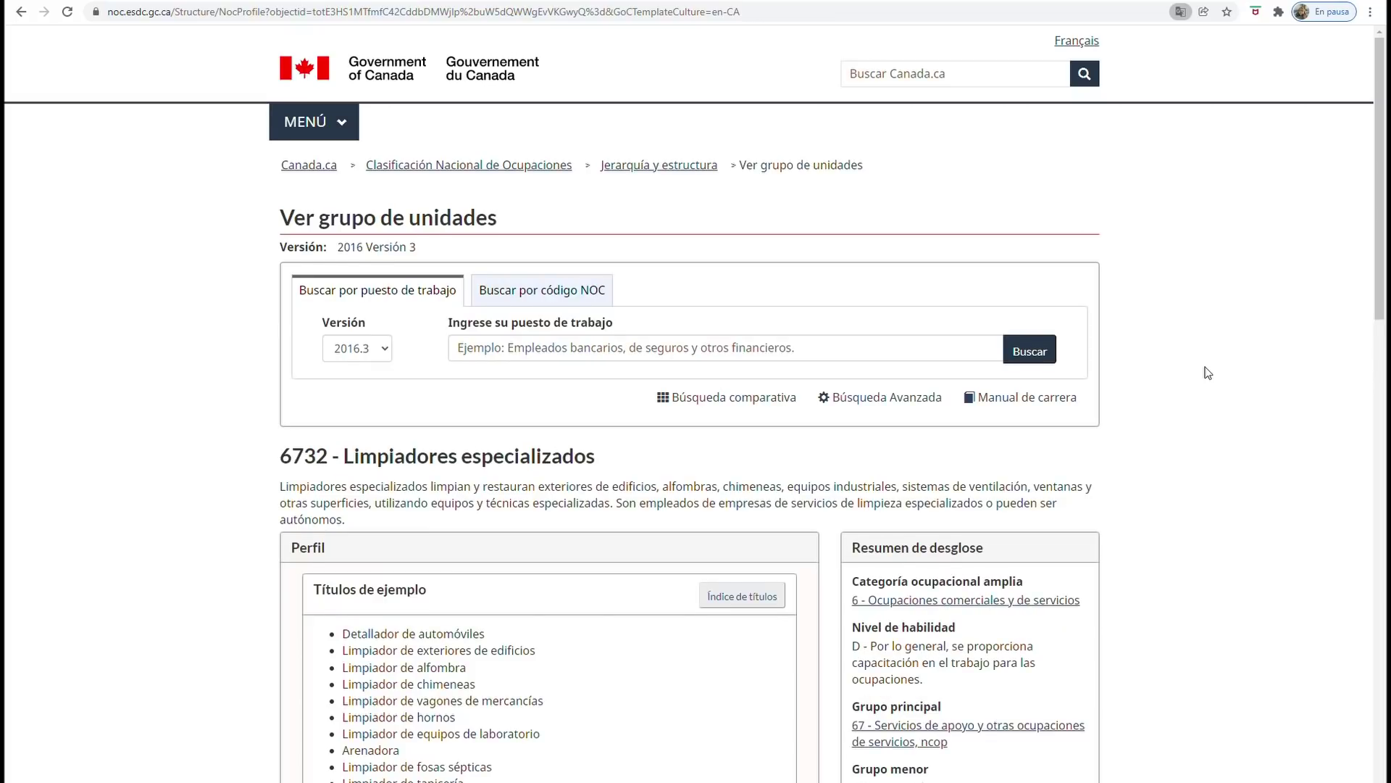
pyautogui.scroll(-3, 1208, 372)
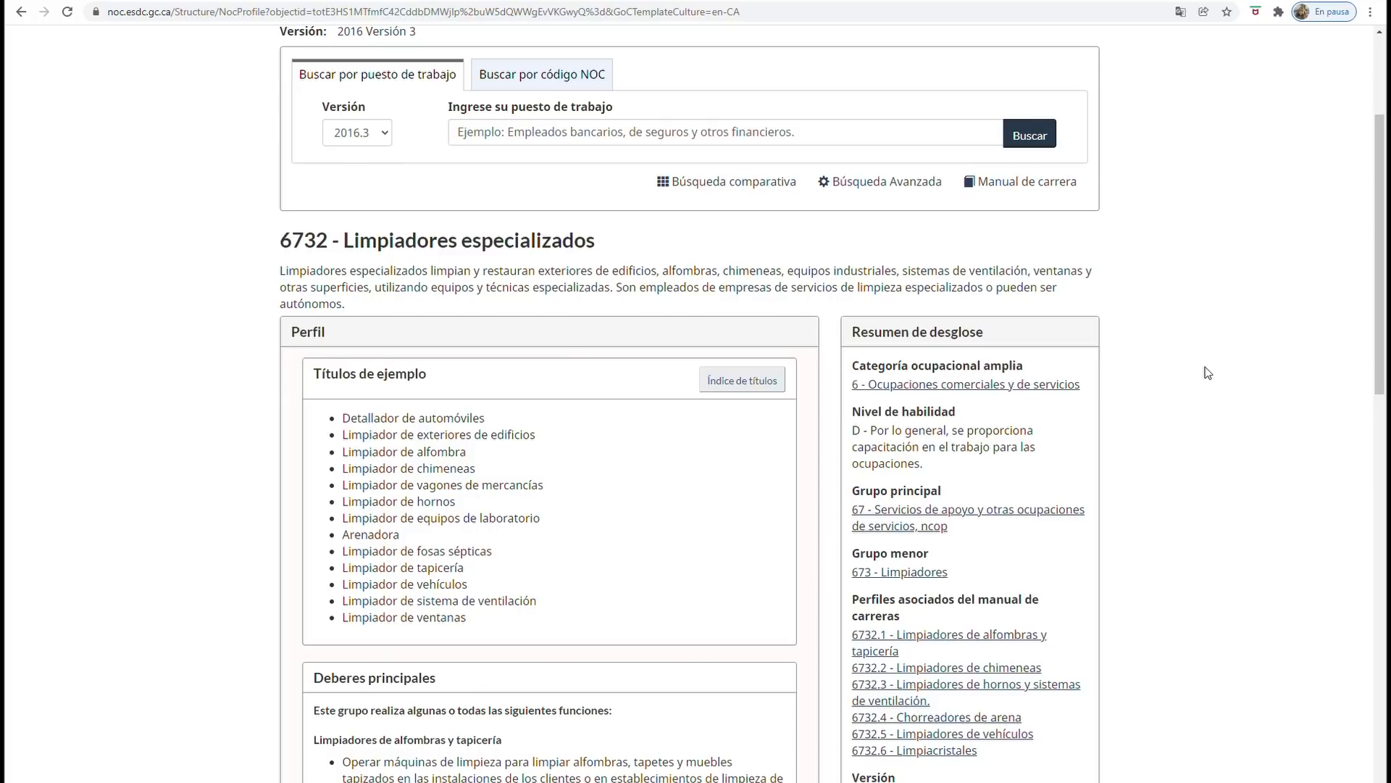
pyautogui.scroll(-10, 1208, 373)
pyautogui.scroll(-2, 1207, 372)
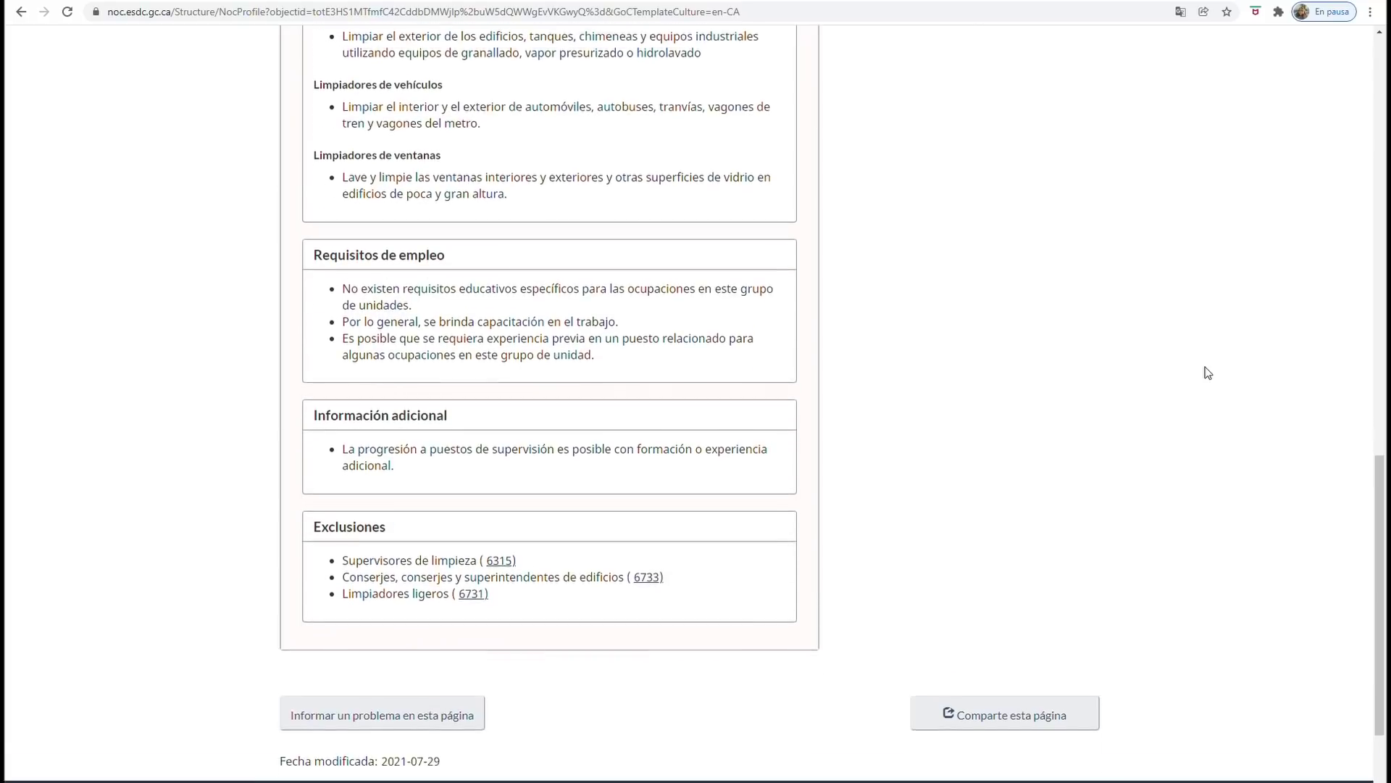
pyautogui.scroll(6, 1205, 372)
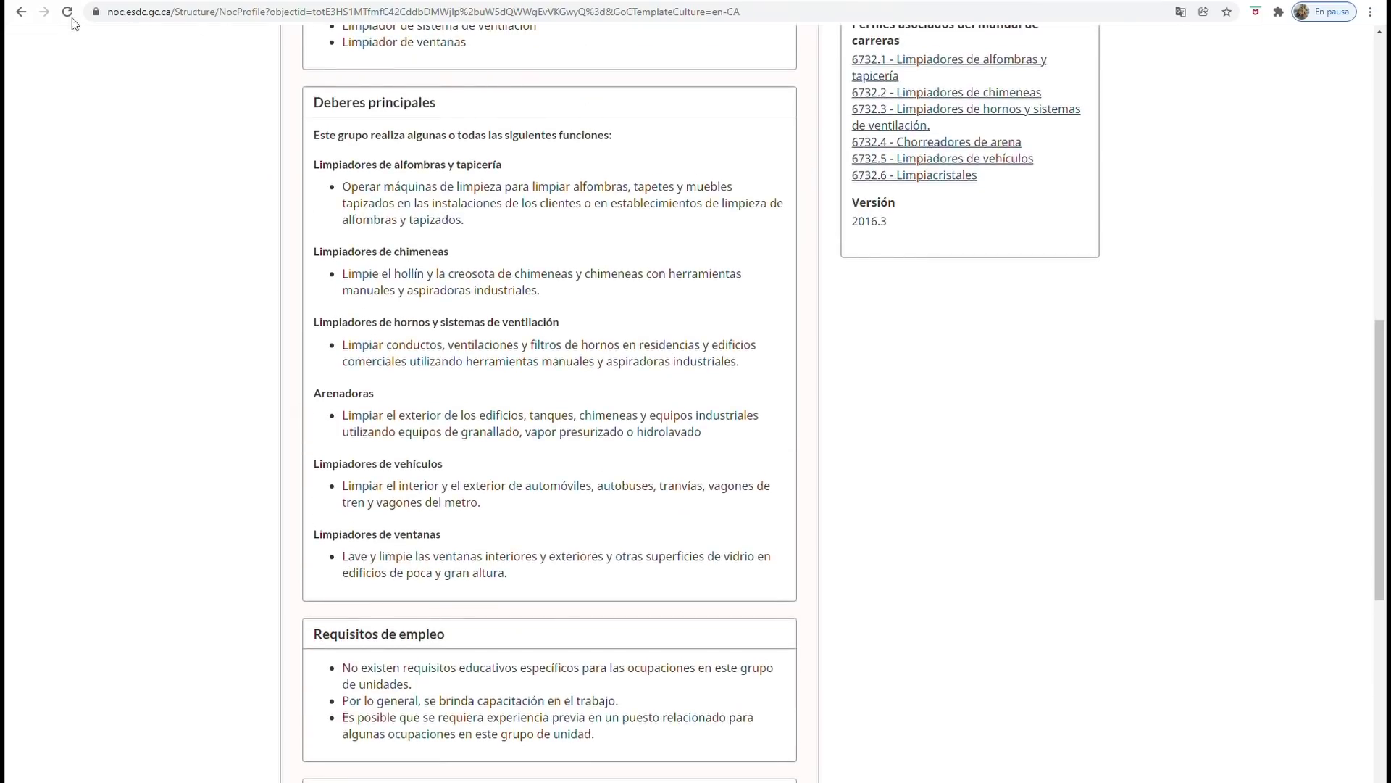
pyautogui.click(21, 11)
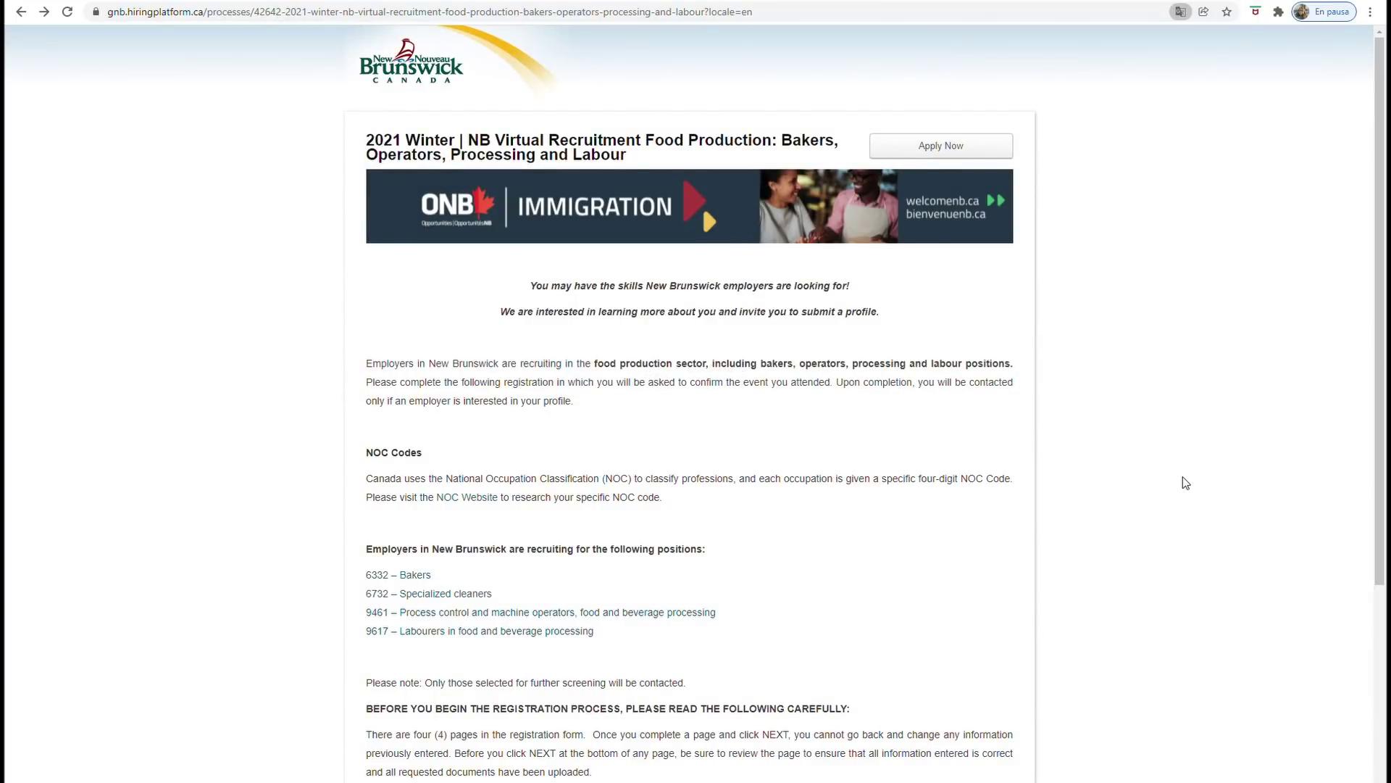
# - Start the application from the recruitment posting, check the filled-in pre-registration form, and save it to continue
pyautogui.scroll(-5, 1192, 437)
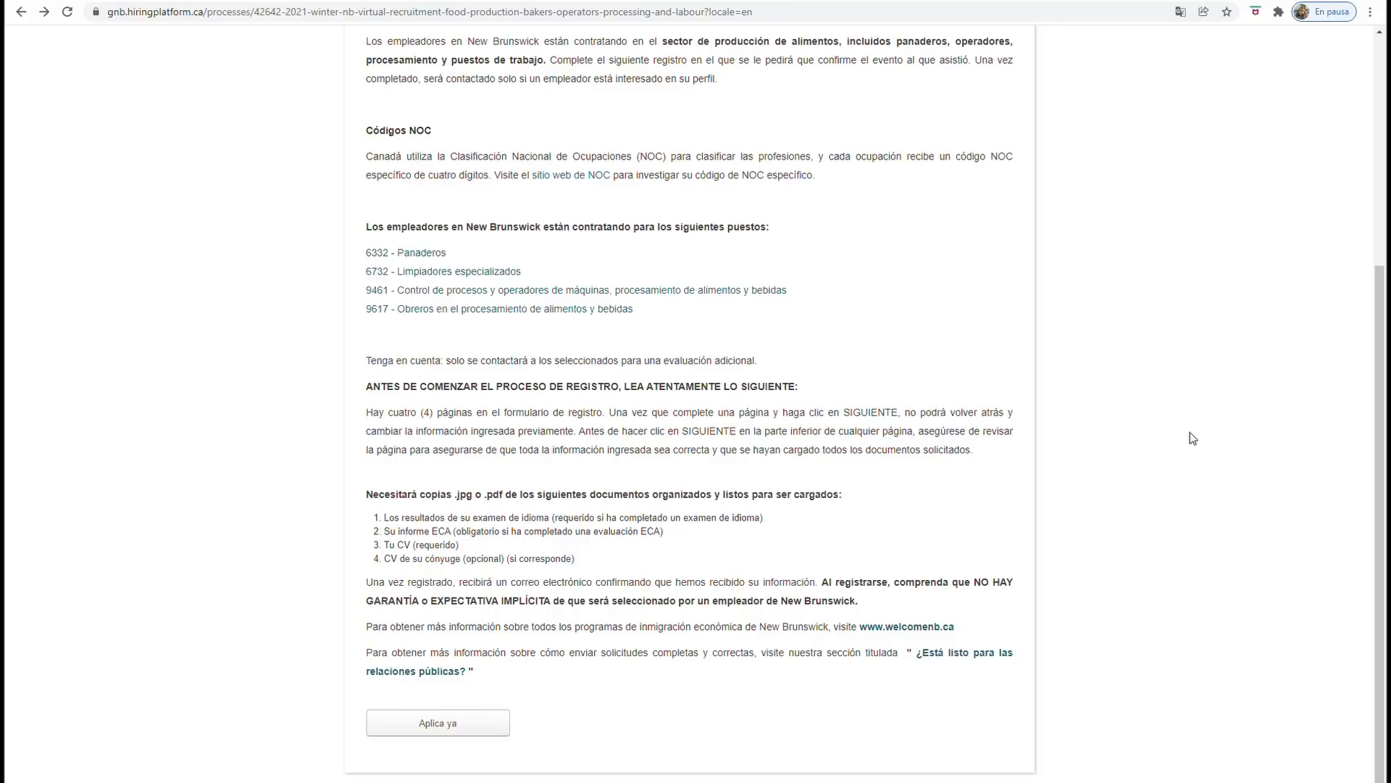
pyautogui.click(454, 729)
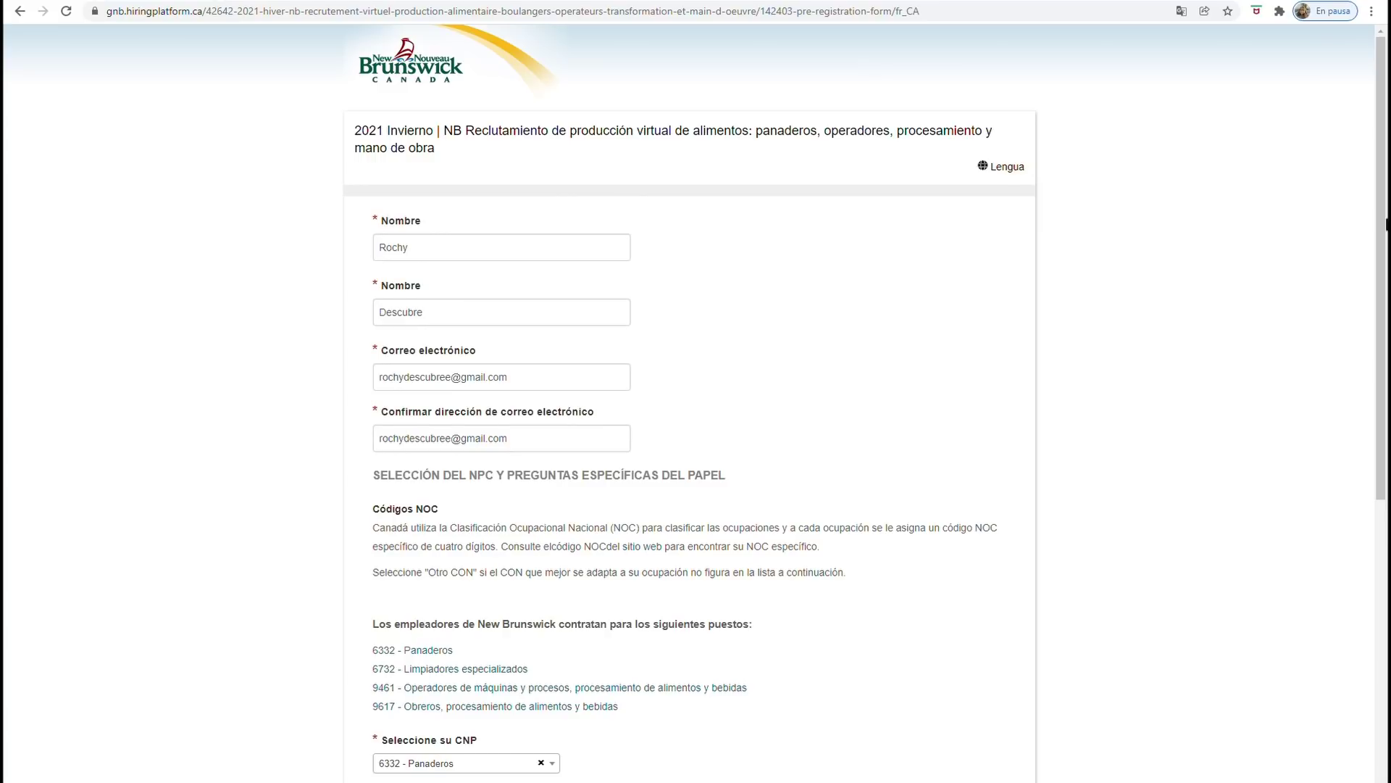
pyautogui.scroll(-7, 1012, 407)
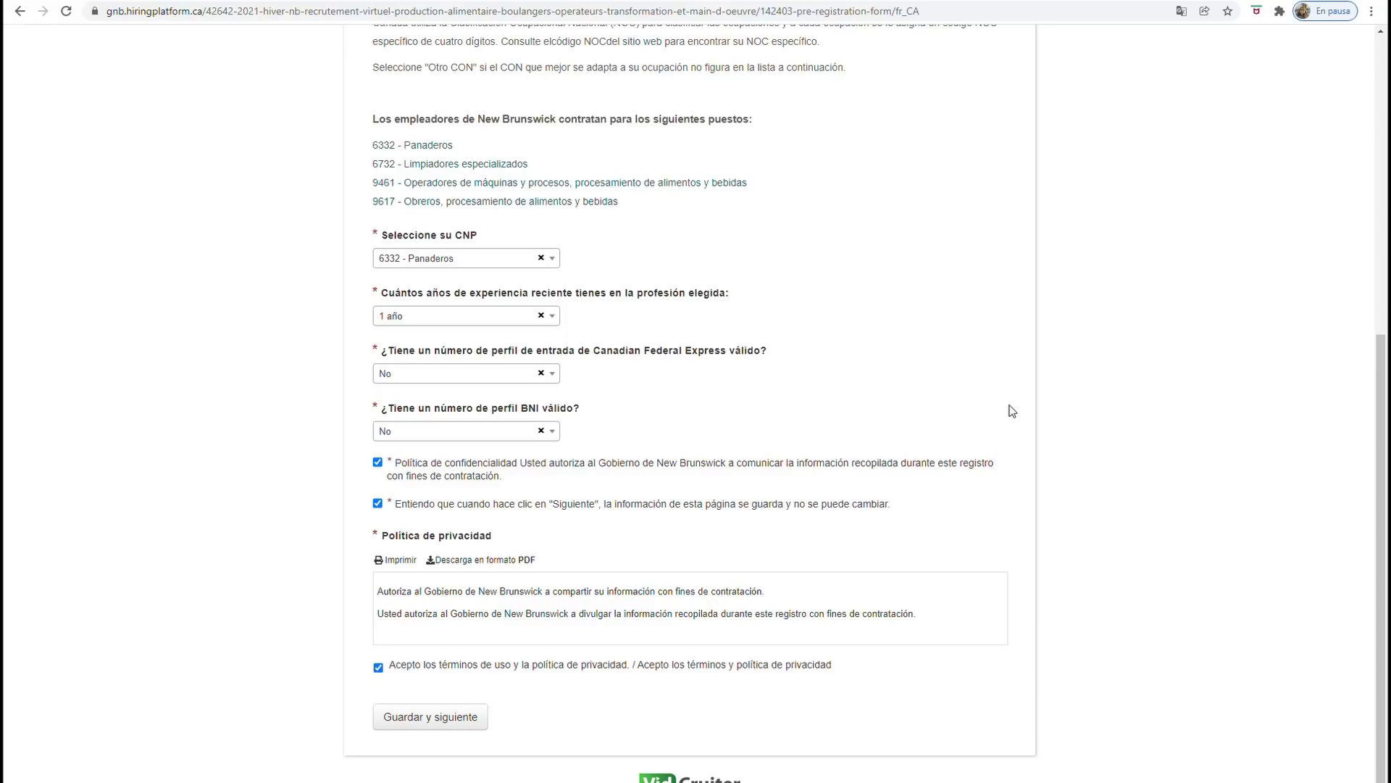
pyautogui.click(452, 728)
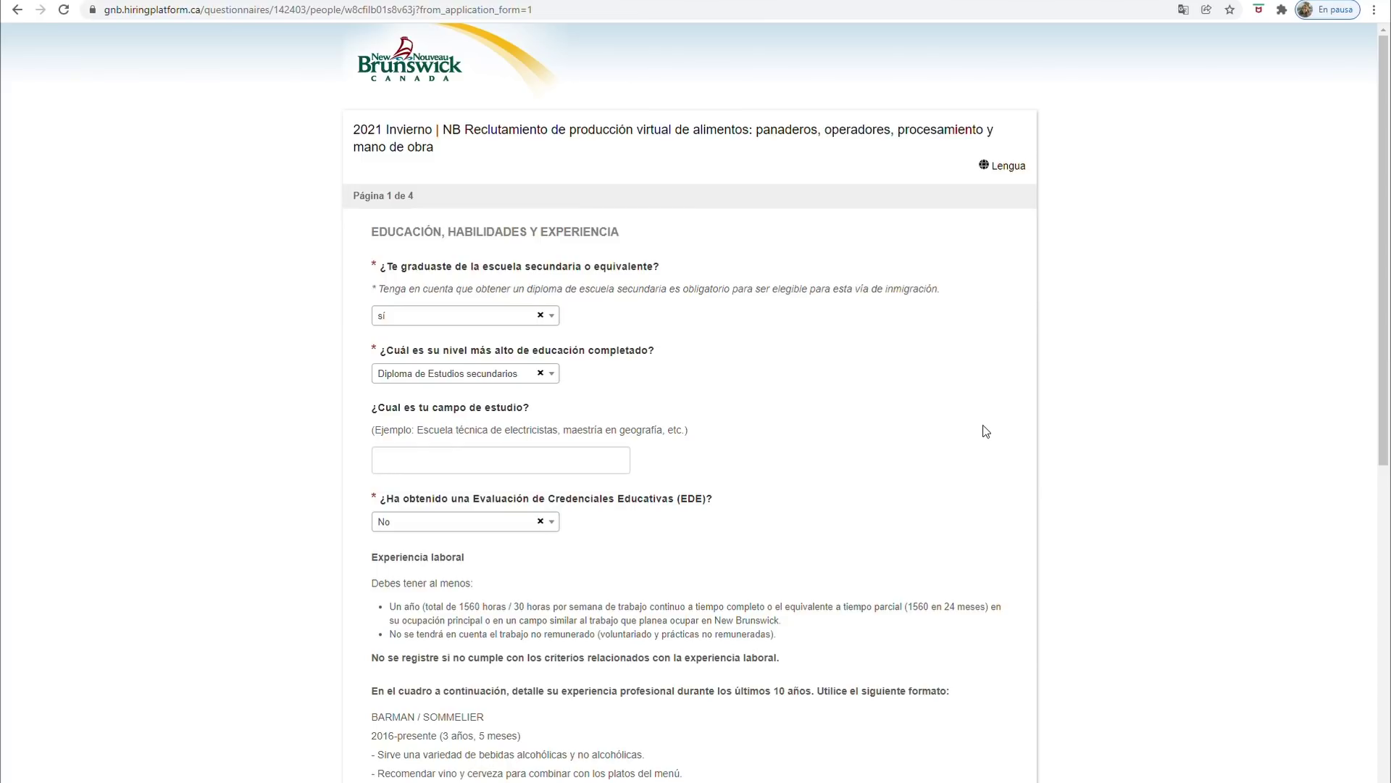
# - Check the education level options, work experience and CV entries on page 1, and save the page to continue
pyautogui.click(553, 377)
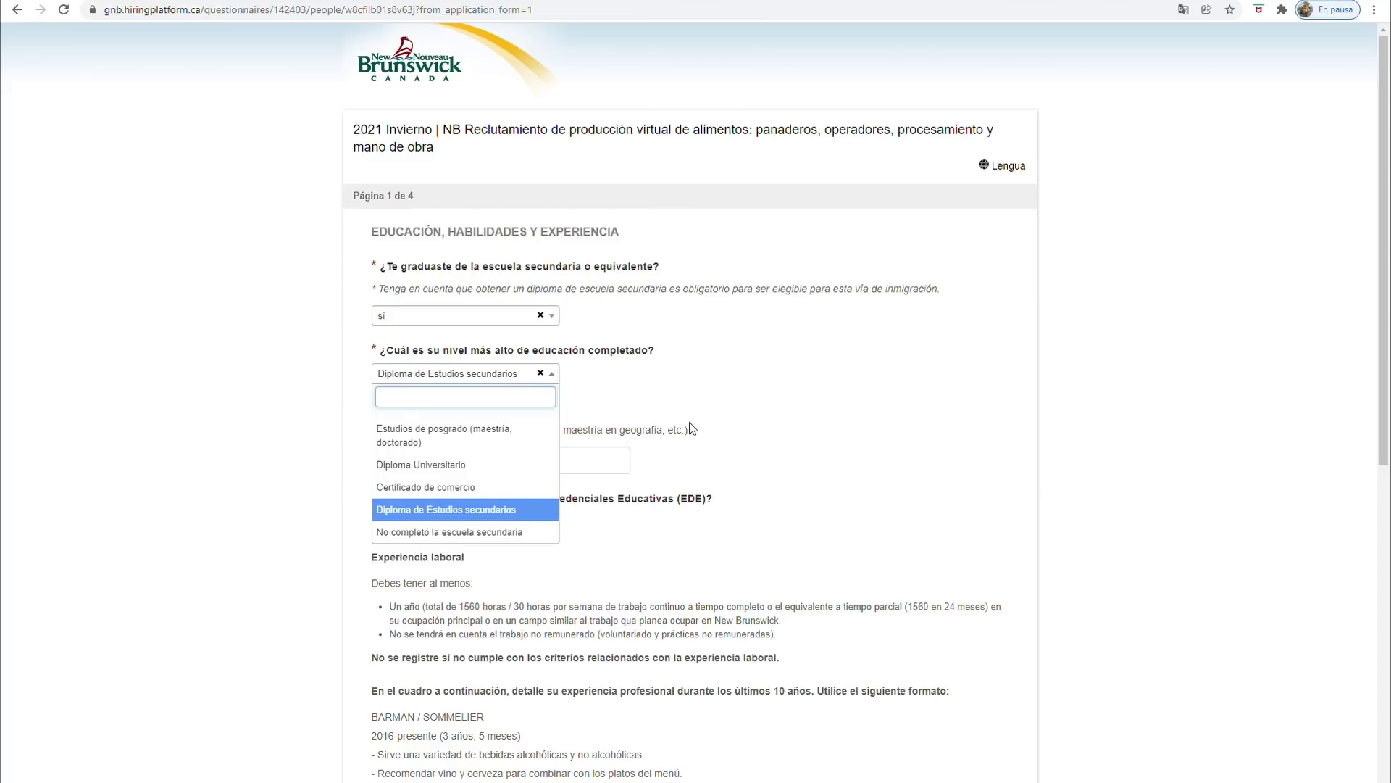
pyautogui.click(754, 409)
pyautogui.scroll(-8, 757, 413)
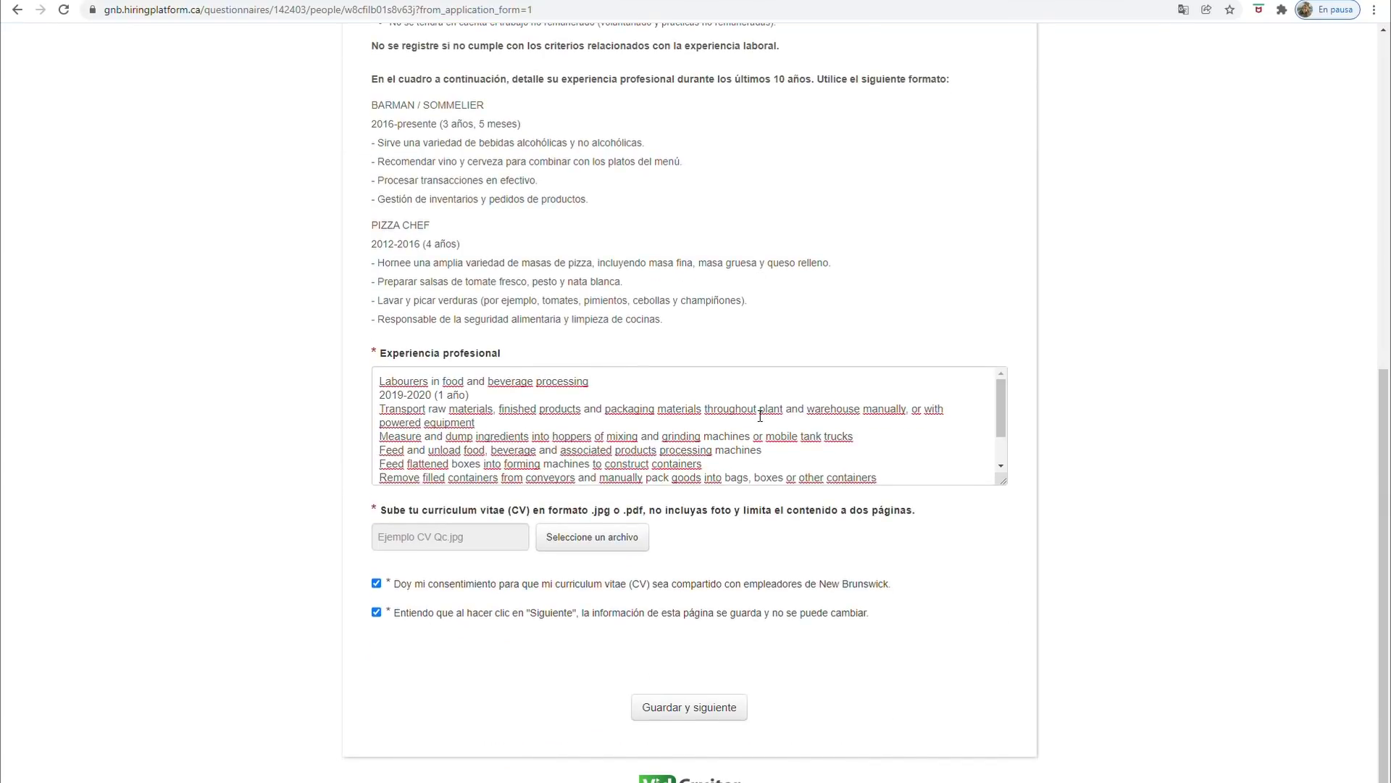
pyautogui.scroll(2, 760, 416)
pyautogui.scroll(-1, 758, 415)
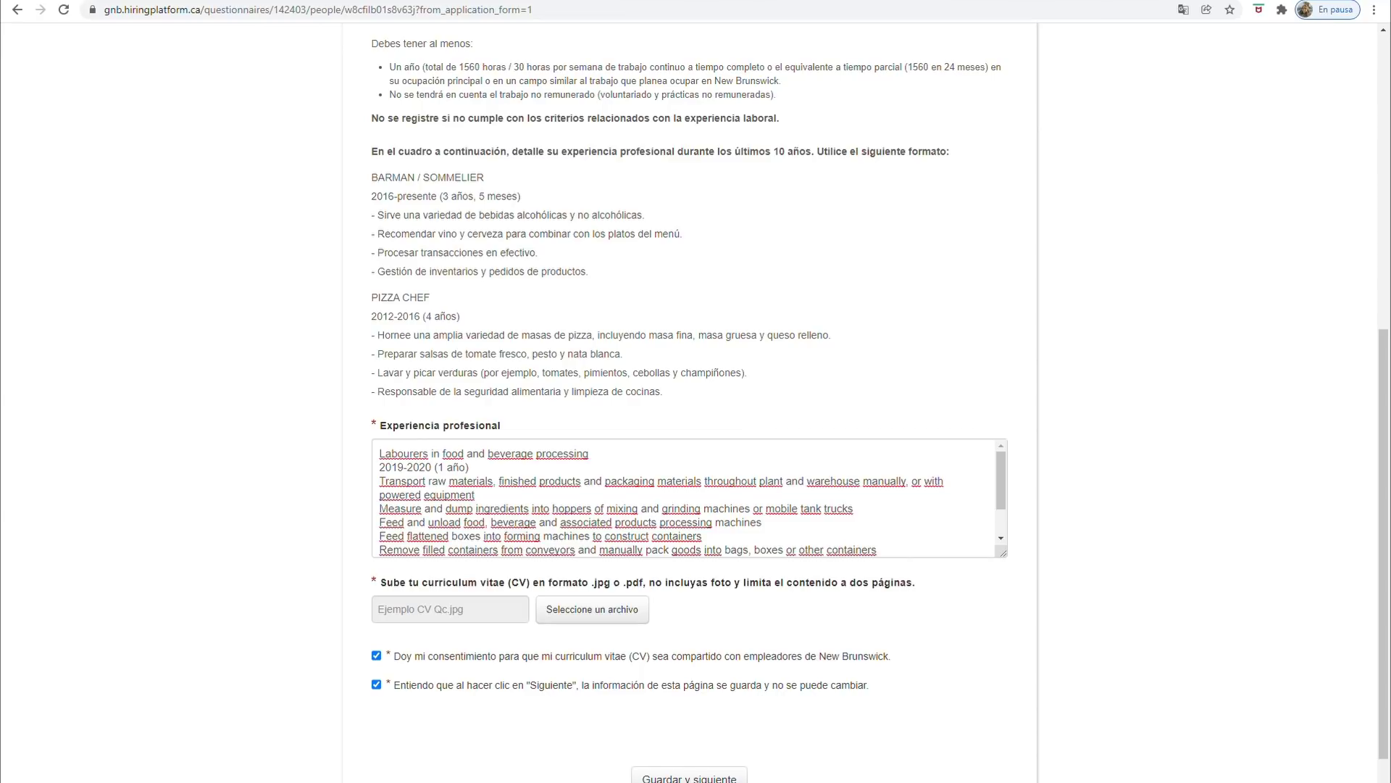
pyautogui.click(689, 777)
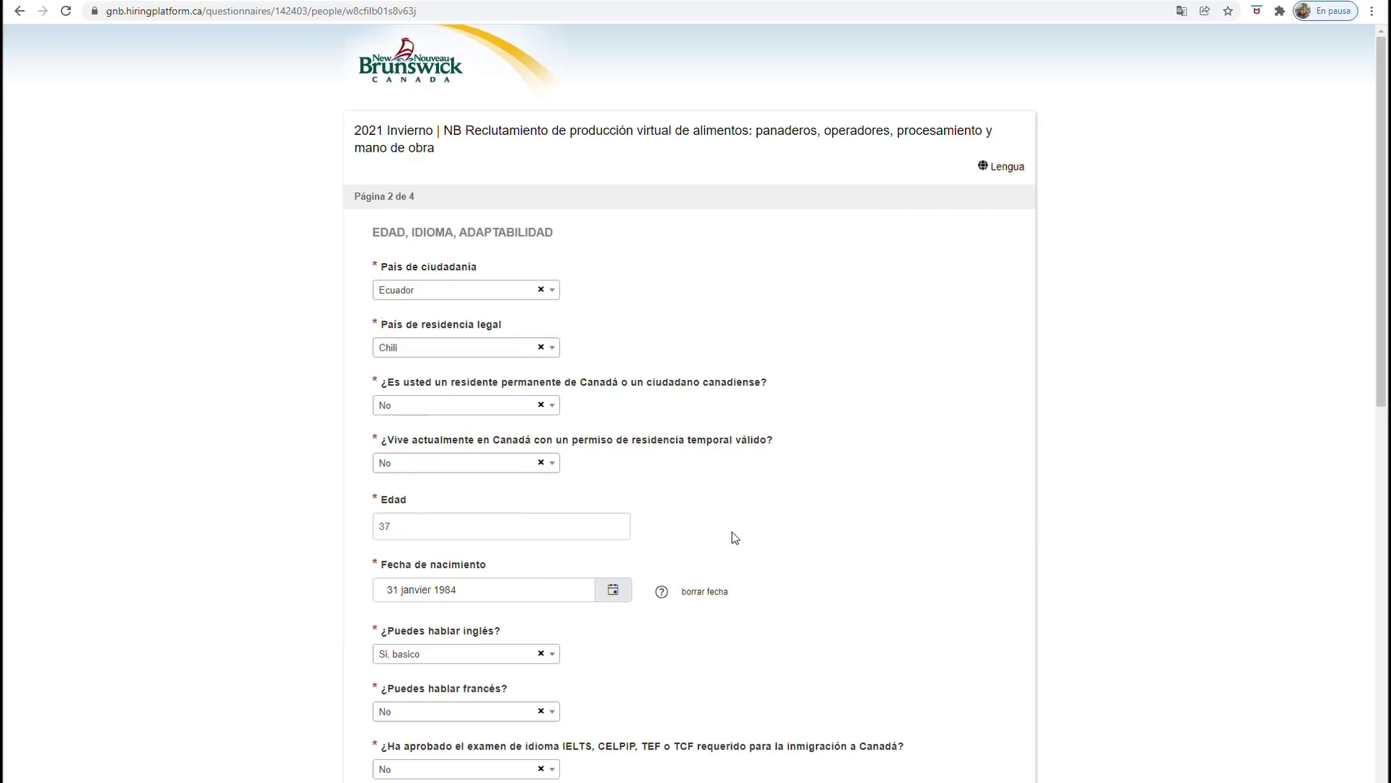
# - Review the age, language, funds and family answers on page 2, and save the page to continue
pyautogui.scroll(-10, 963, 584)
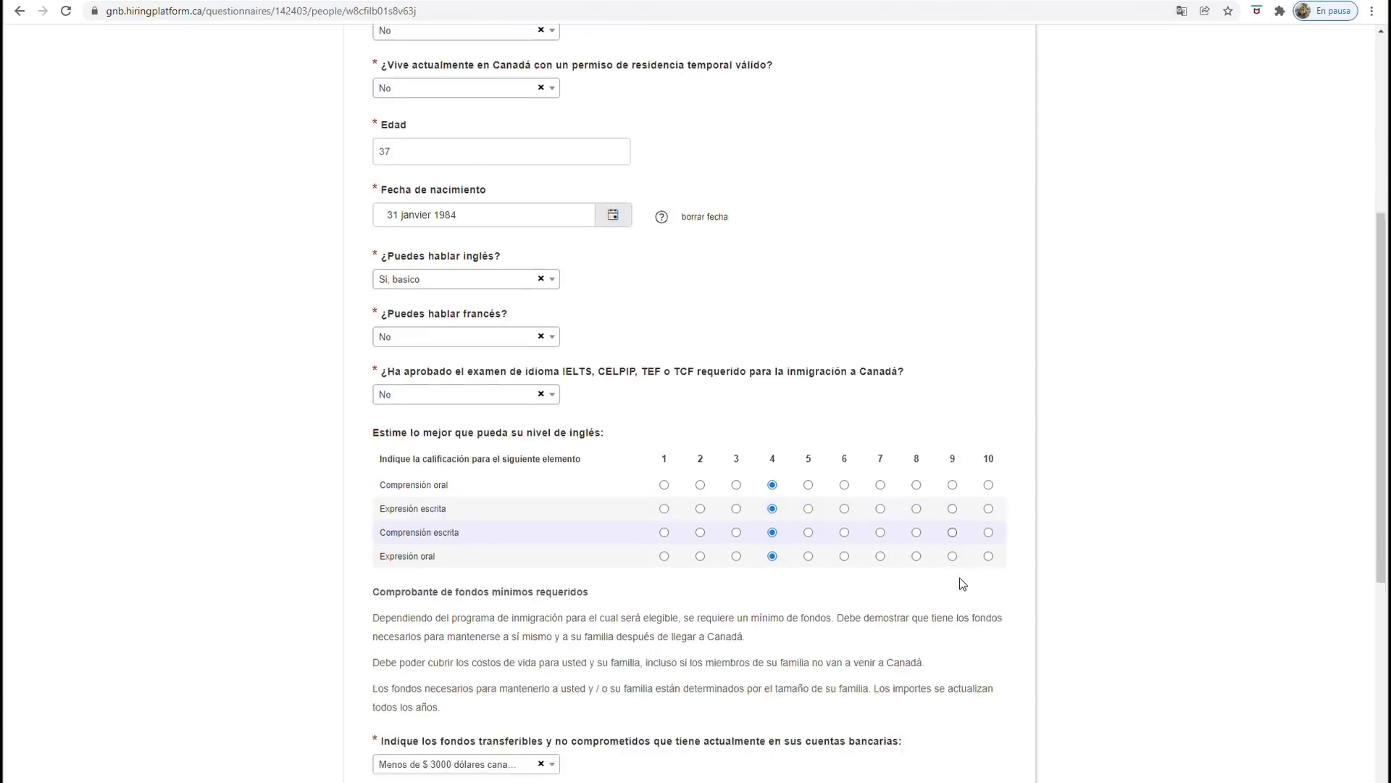
pyautogui.scroll(-1, 962, 584)
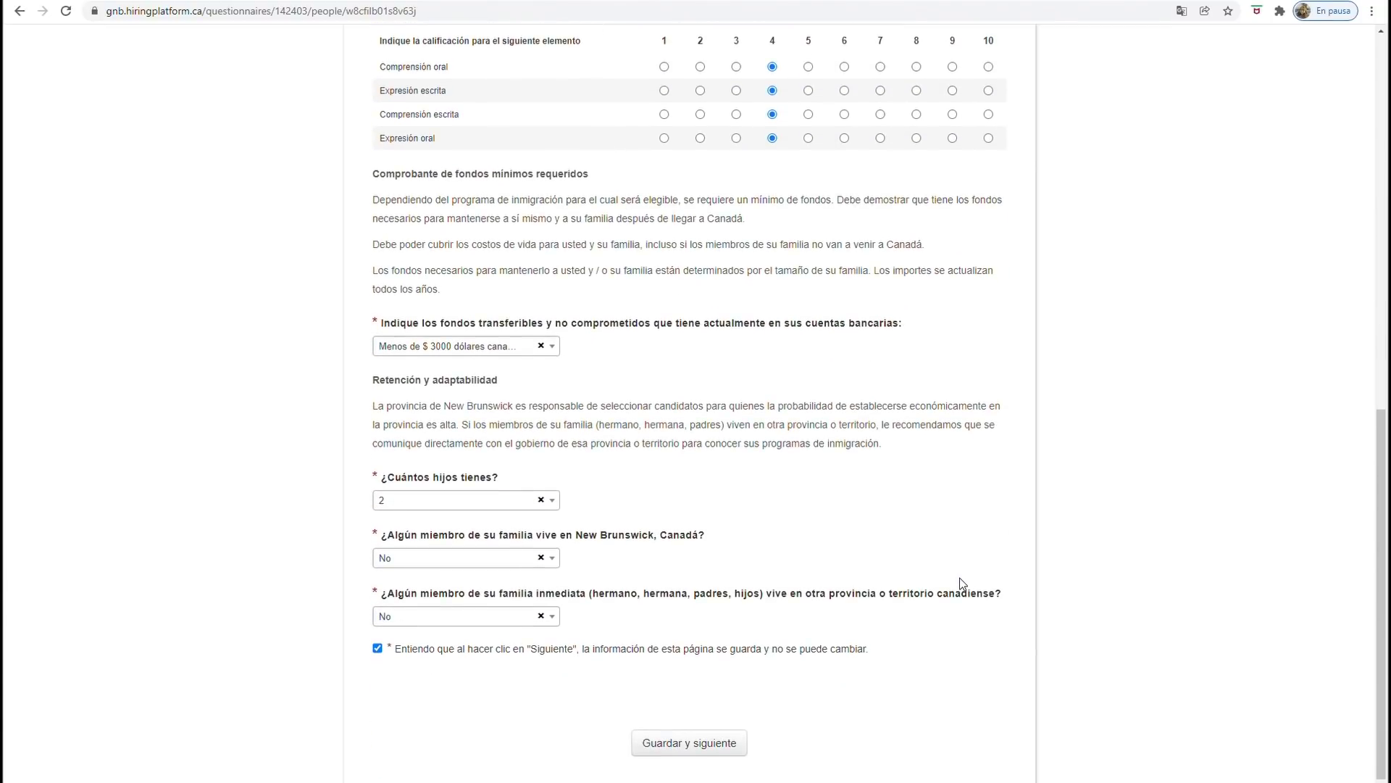
pyautogui.scroll(1, 963, 584)
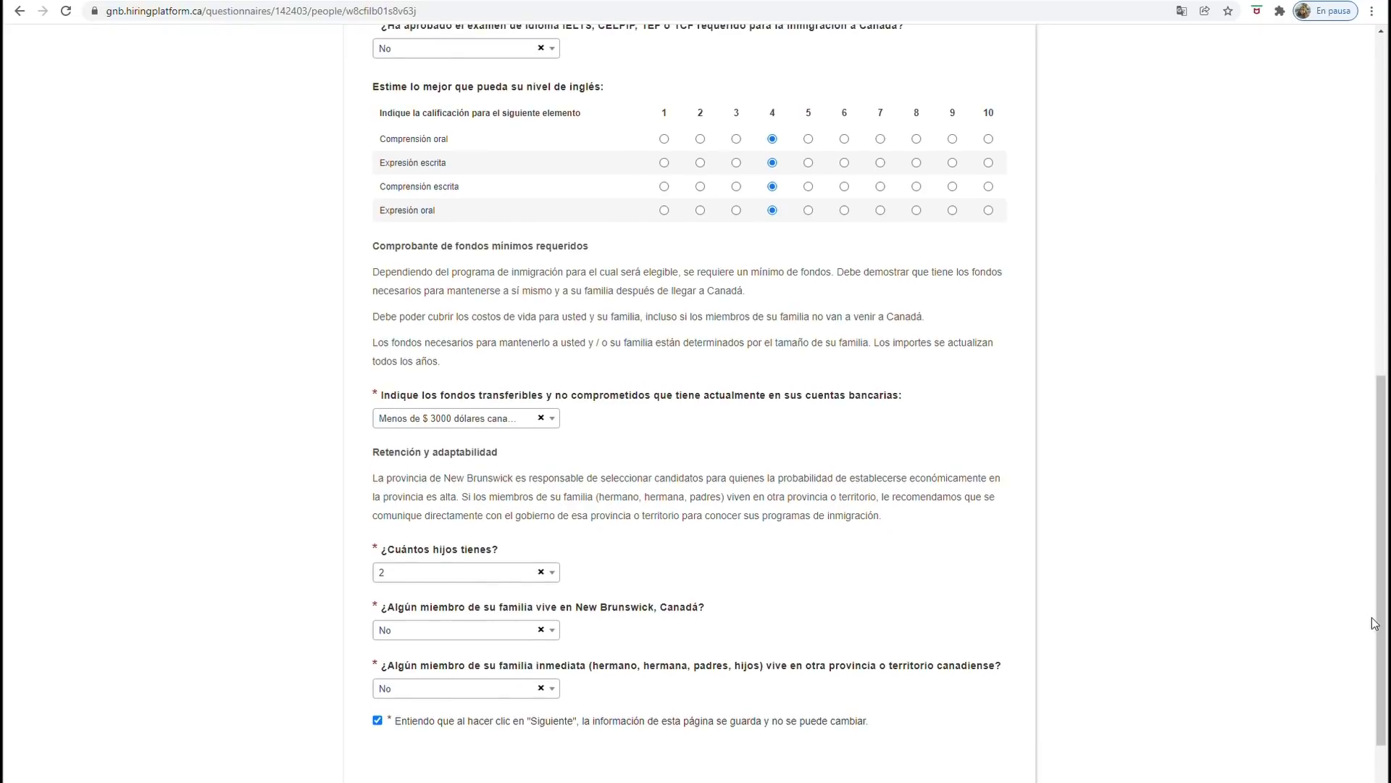
pyautogui.click(1377, 776)
pyautogui.scroll(-1, 879, 387)
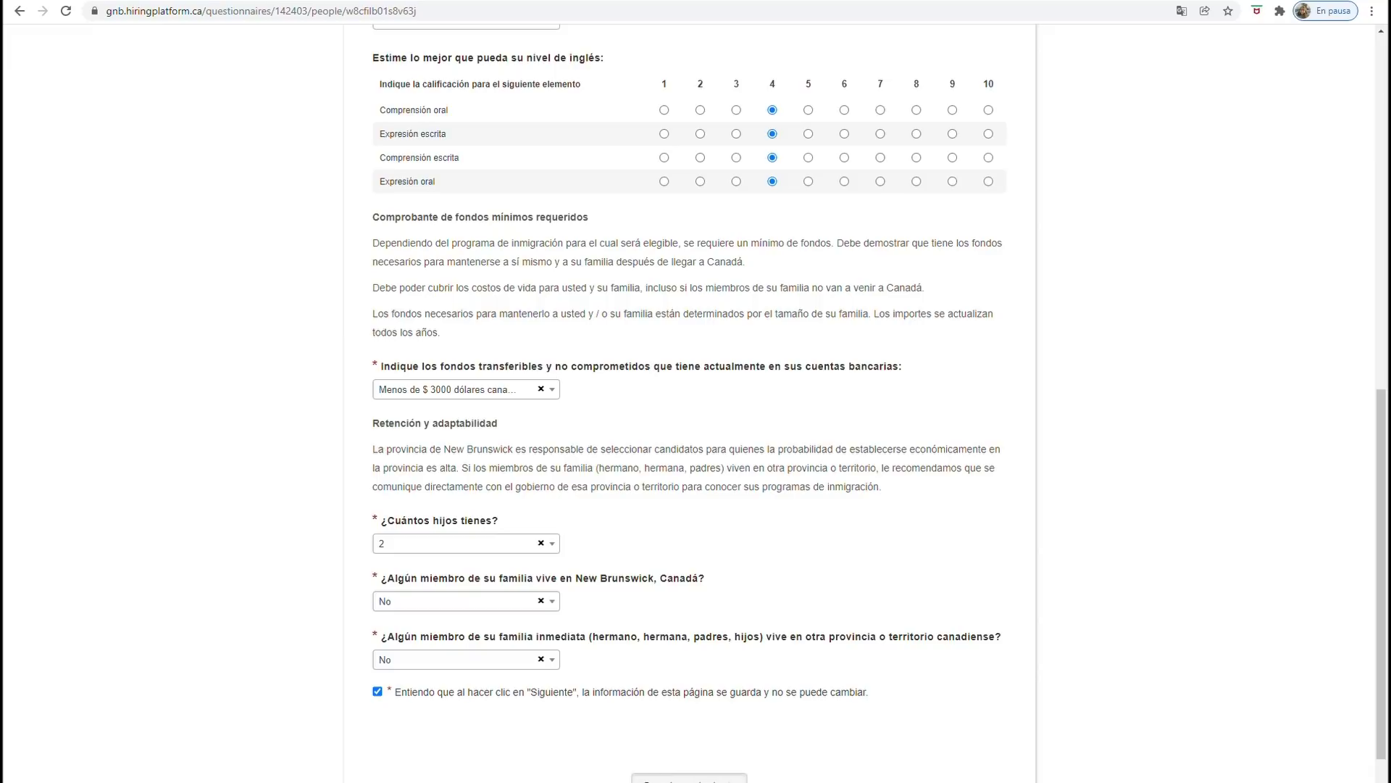
pyautogui.press('Return')
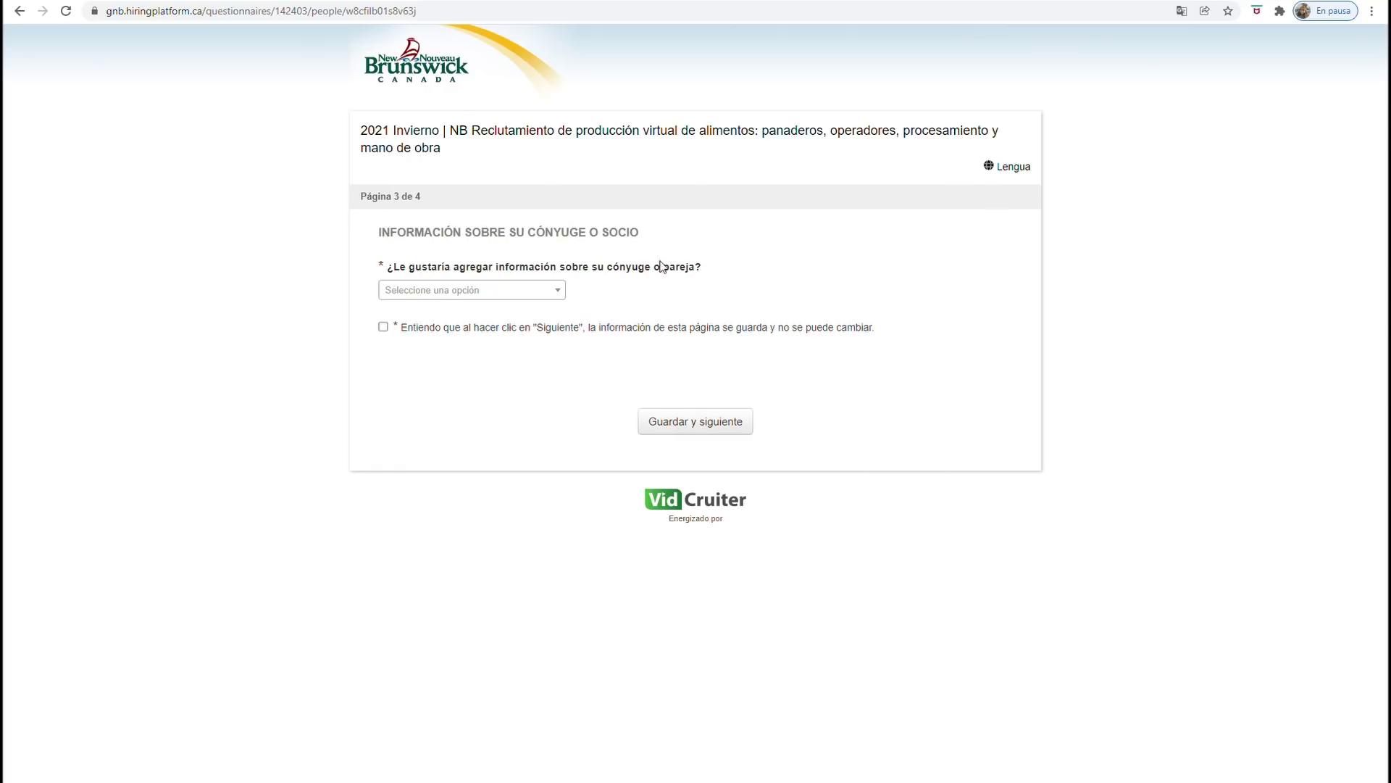
# - Answer sí to adding spouse or partner information, examine the extra fields, and change the answer to No
pyautogui.click(564, 294)
pyautogui.click(465, 346)
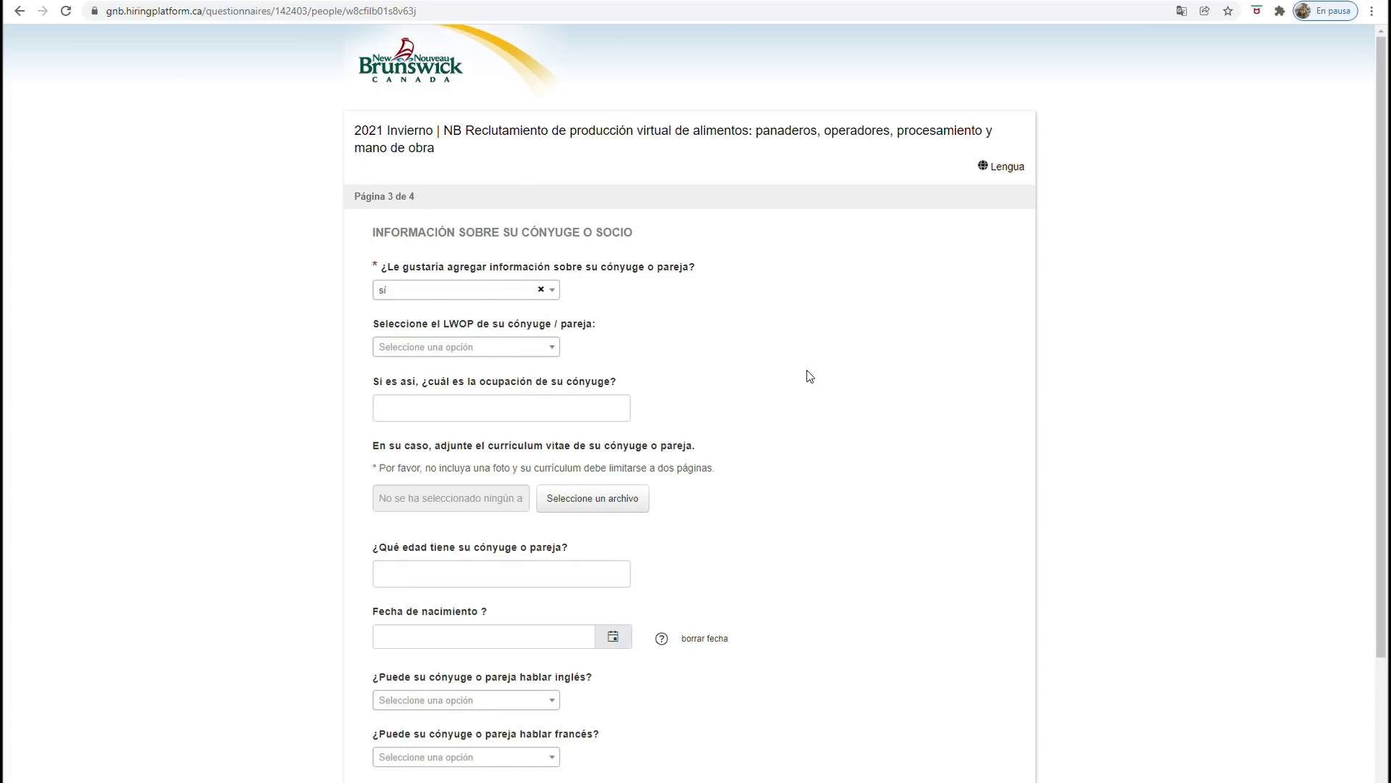
pyautogui.scroll(-3, 809, 376)
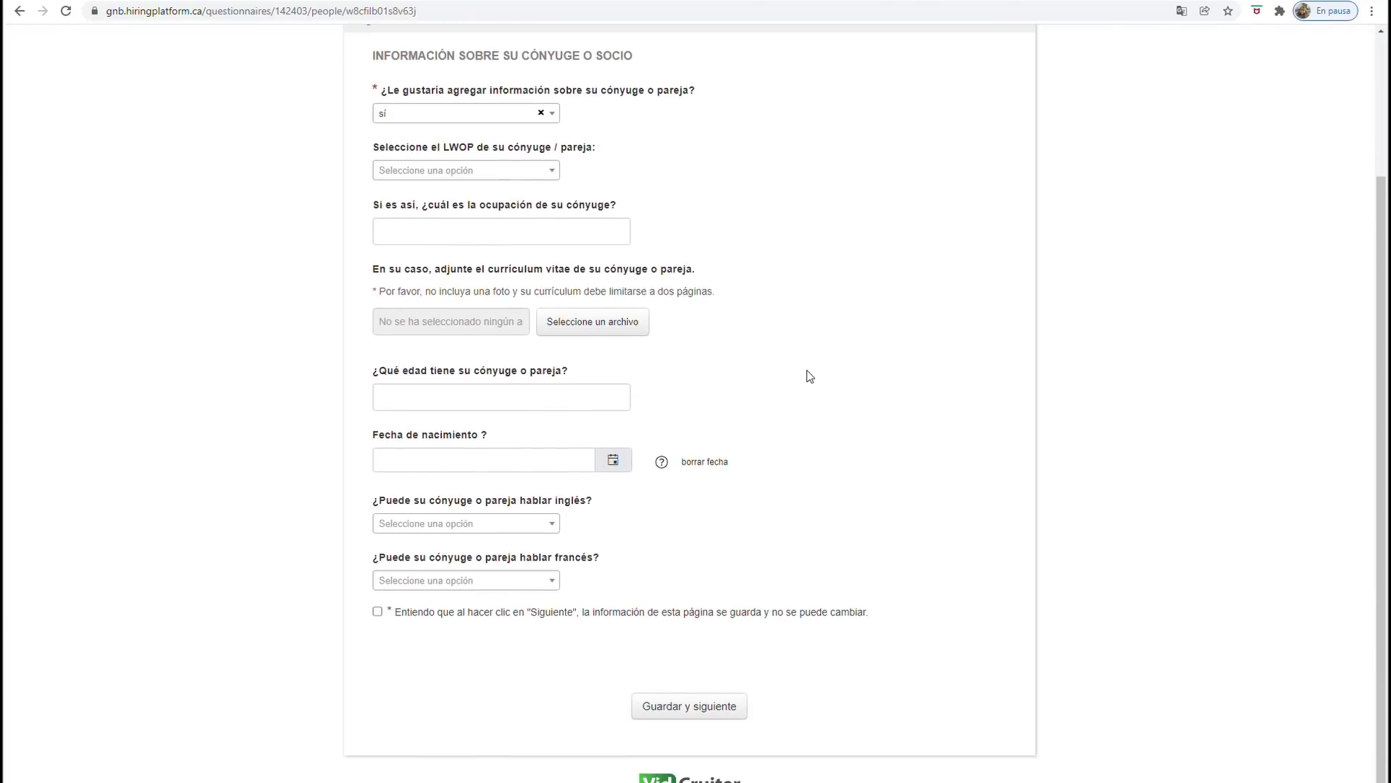
pyautogui.scroll(2, 809, 375)
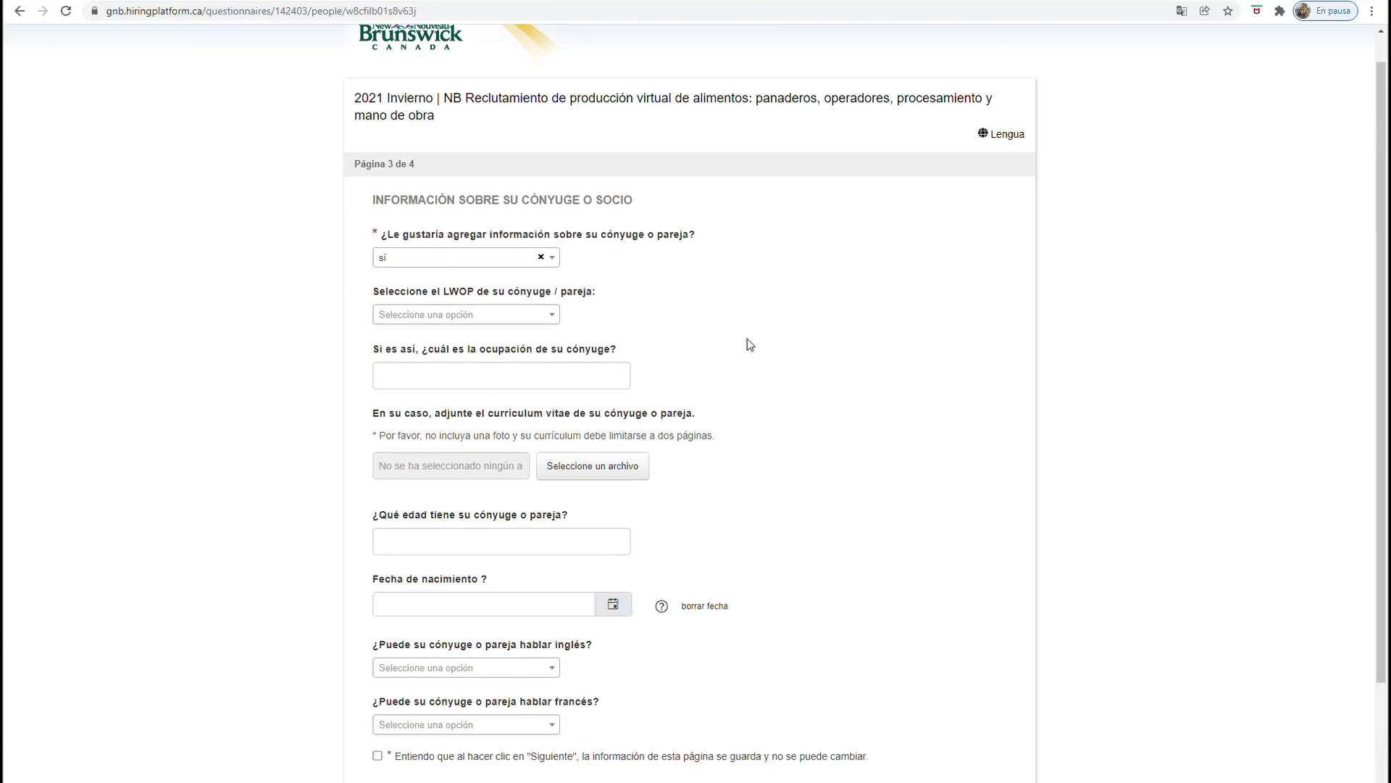
pyautogui.click(564, 261)
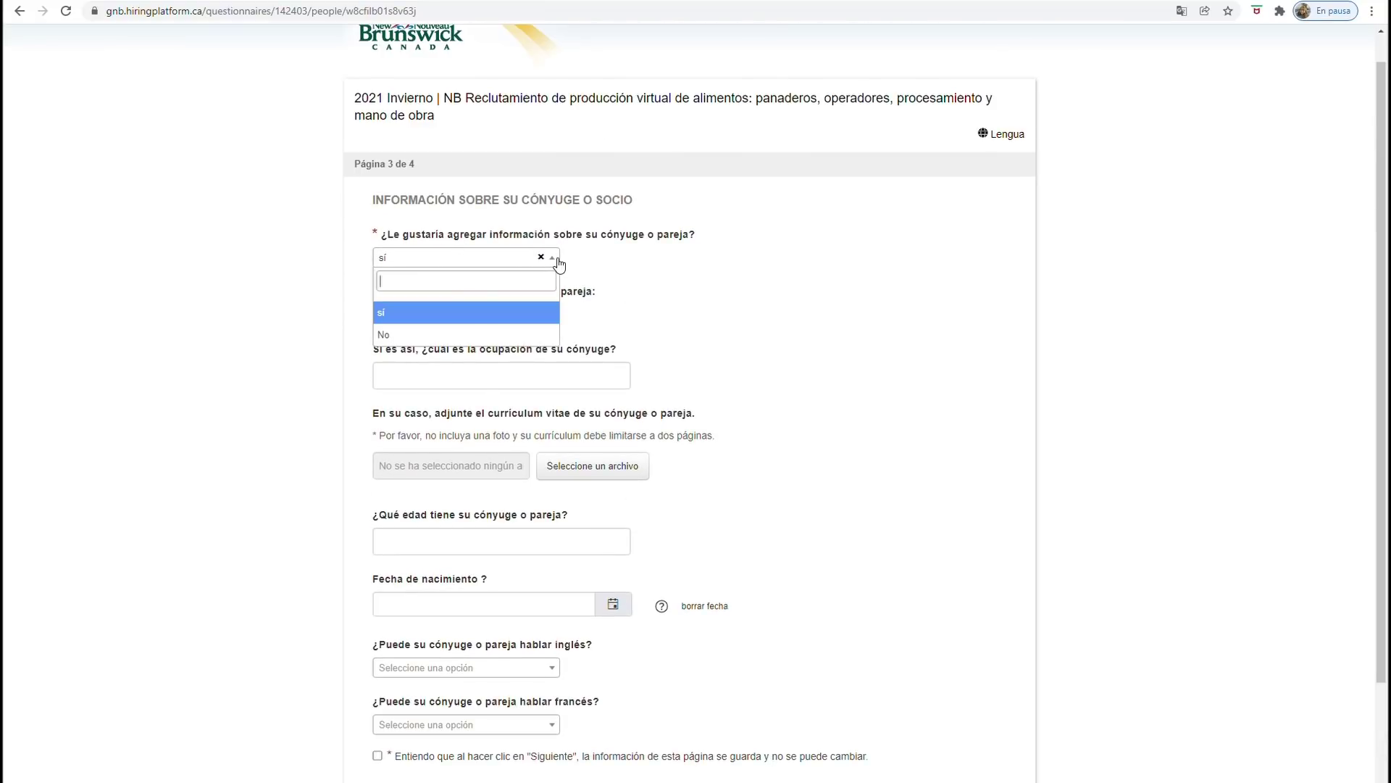
pyautogui.click(455, 331)
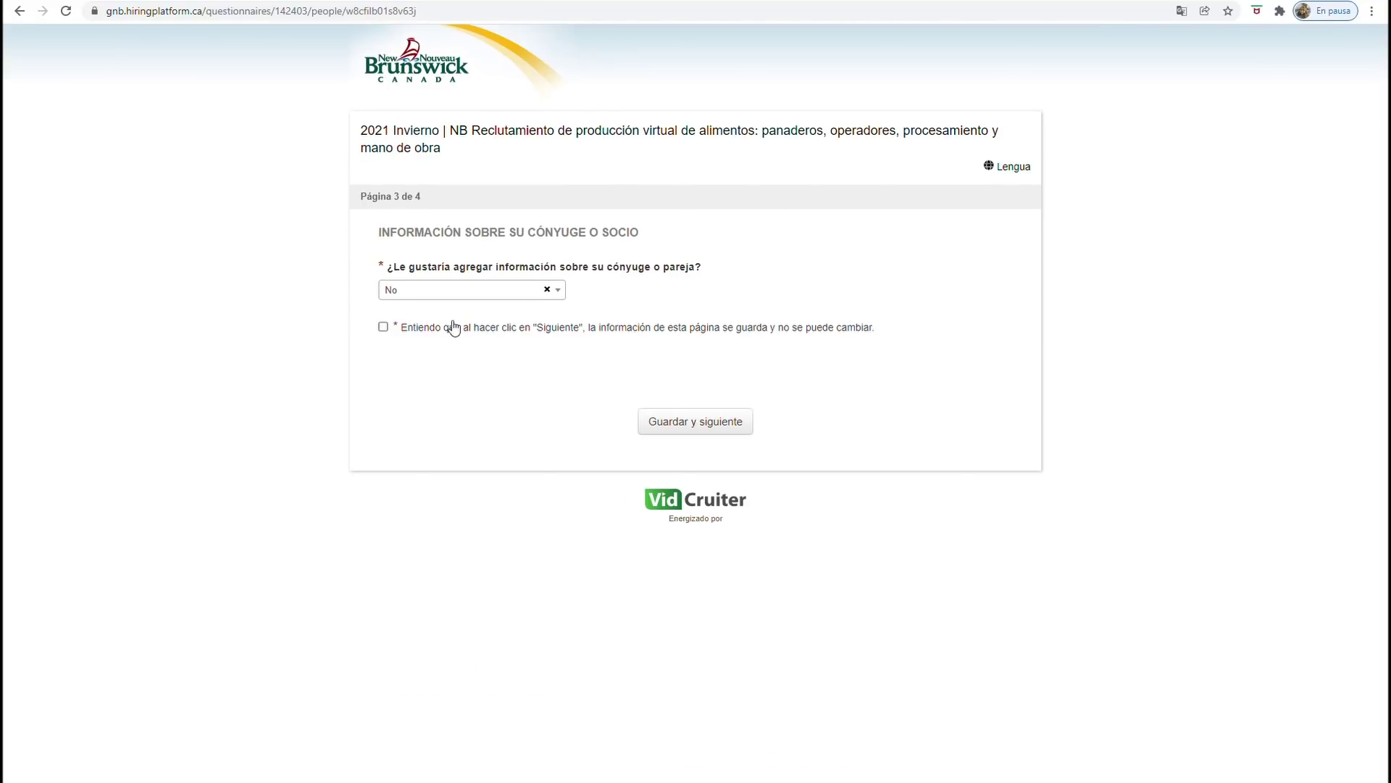
# - Answer sí to adding spouse or partner information, review the completed spouse details, and save page 3
pyautogui.click(557, 290)
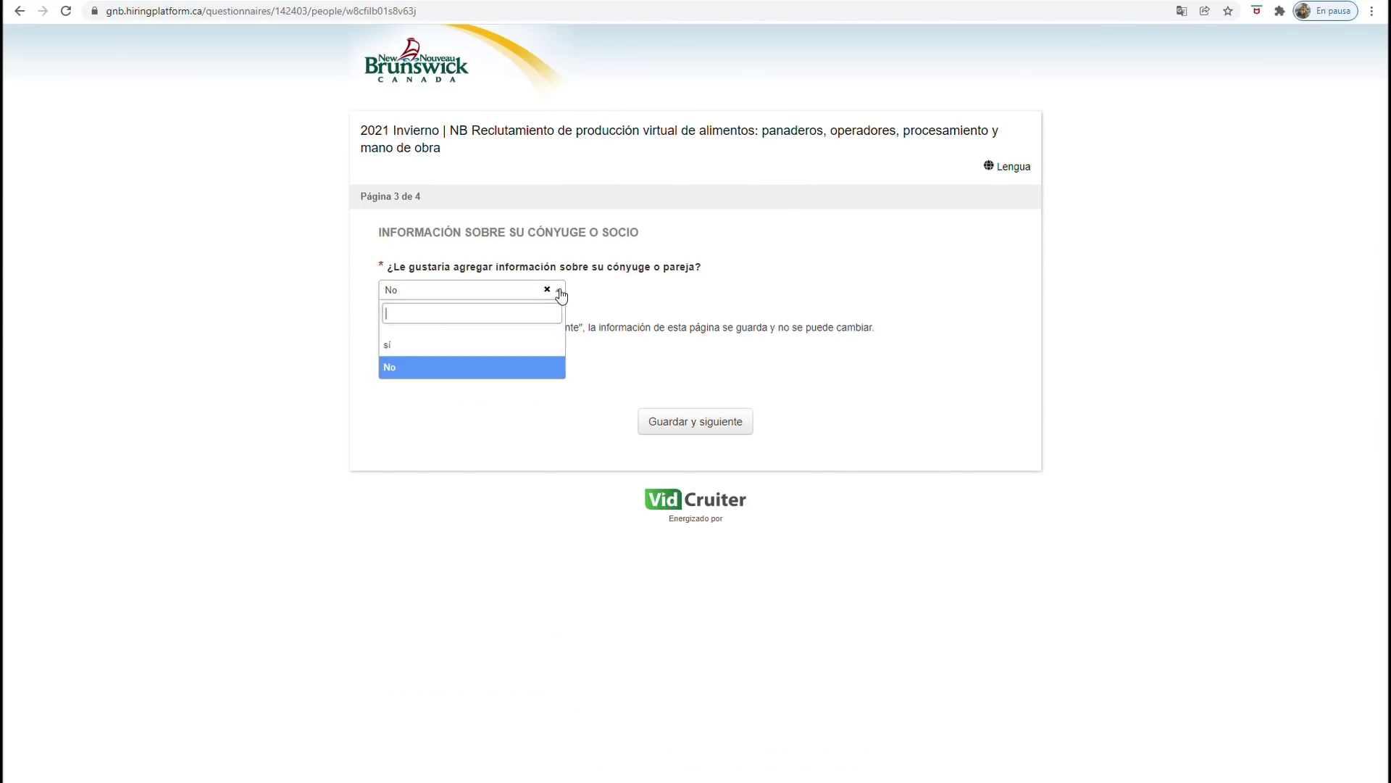
pyautogui.click(468, 344)
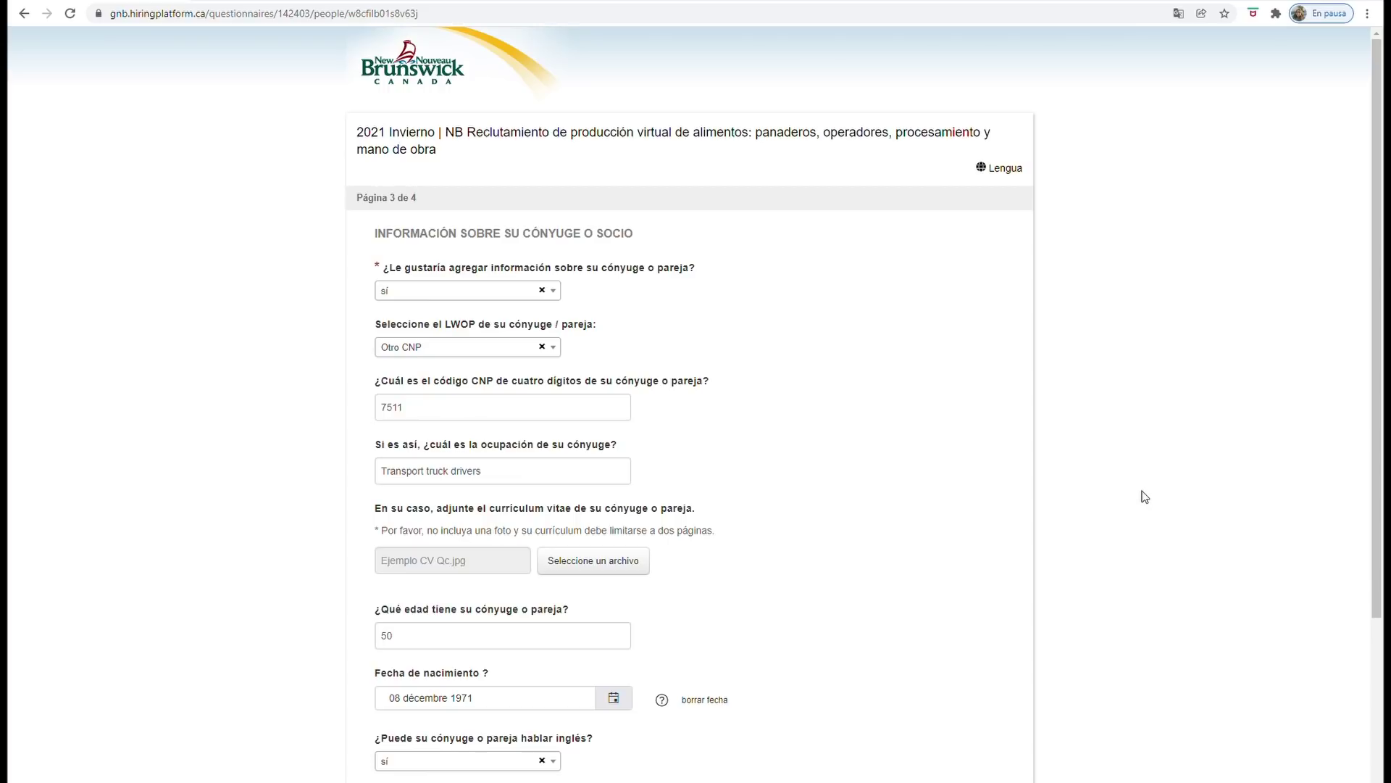
pyautogui.scroll(-3, 1144, 496)
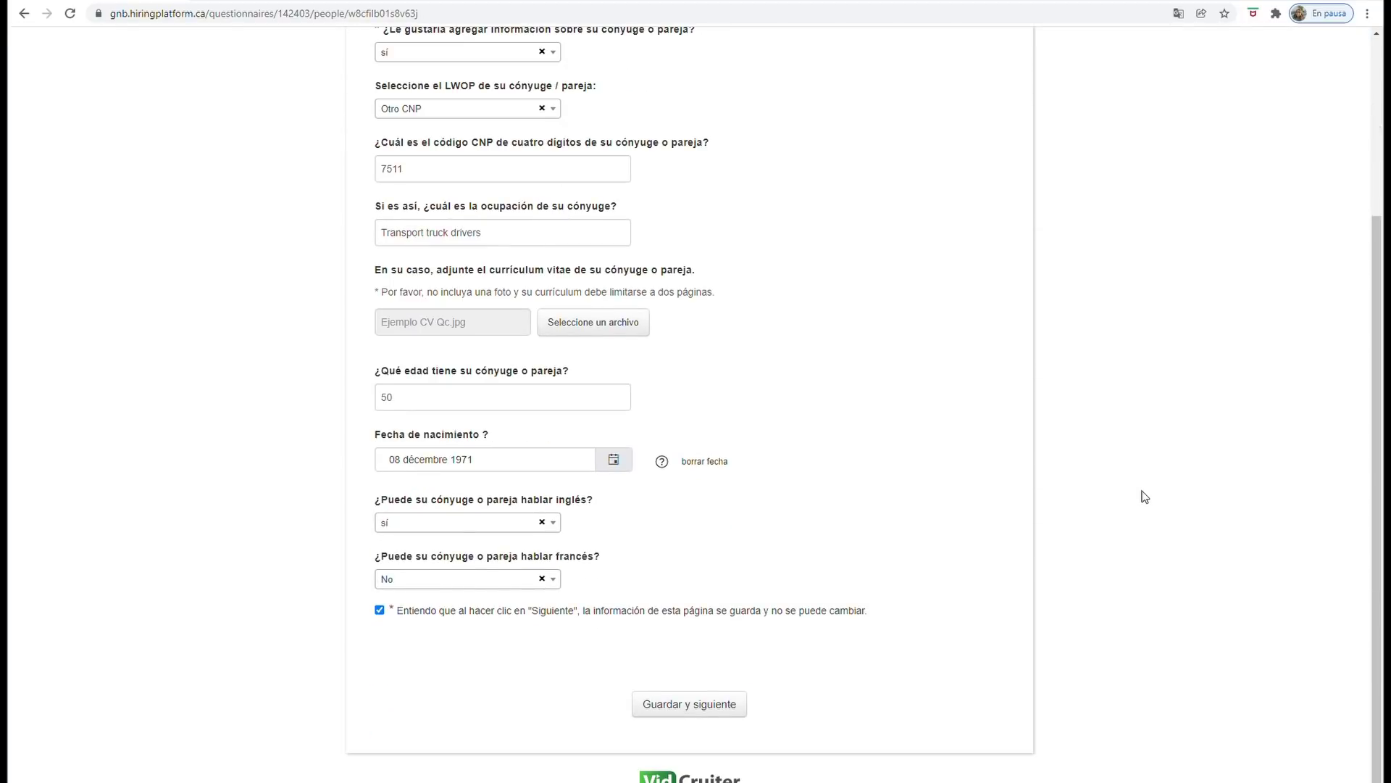
pyautogui.click(681, 707)
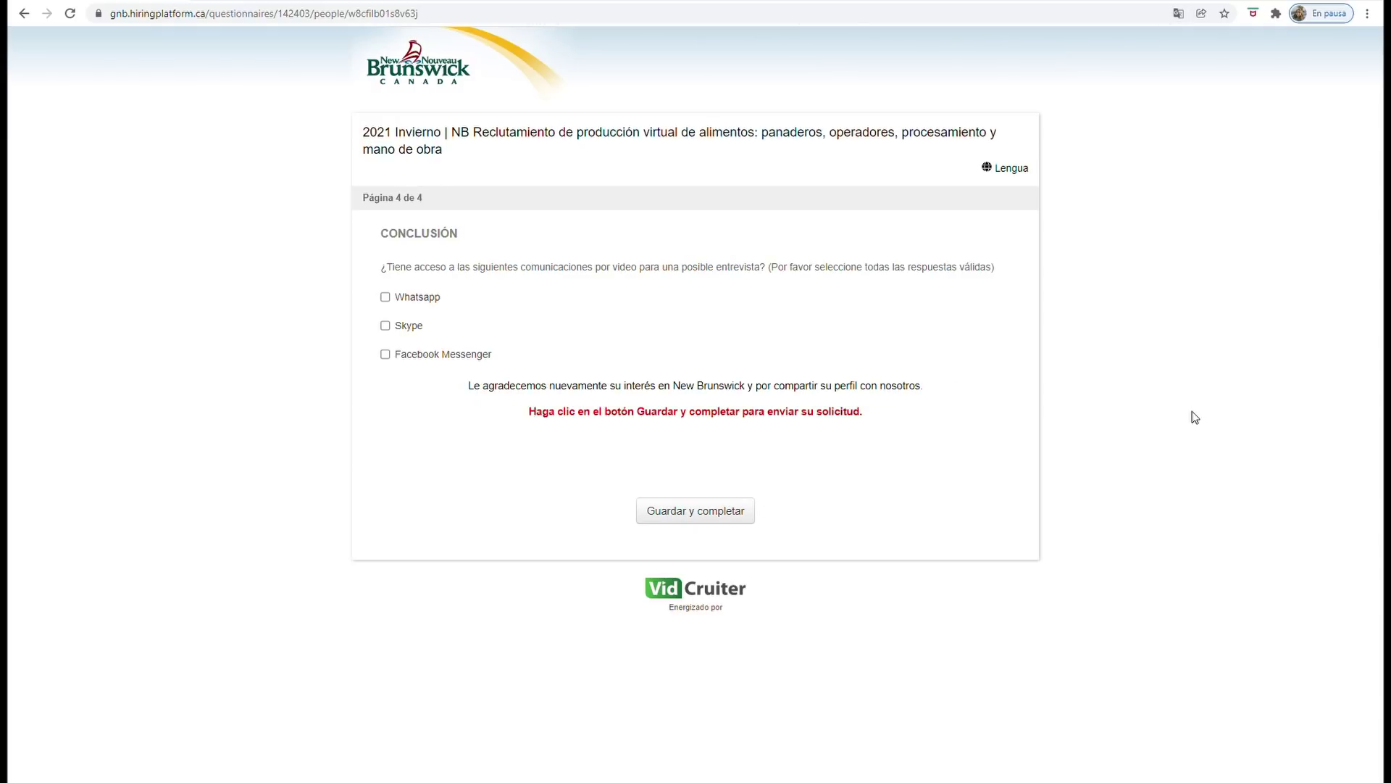
# - Mark Whatsapp as an available video communication option for a possible interview
pyautogui.click(388, 299)
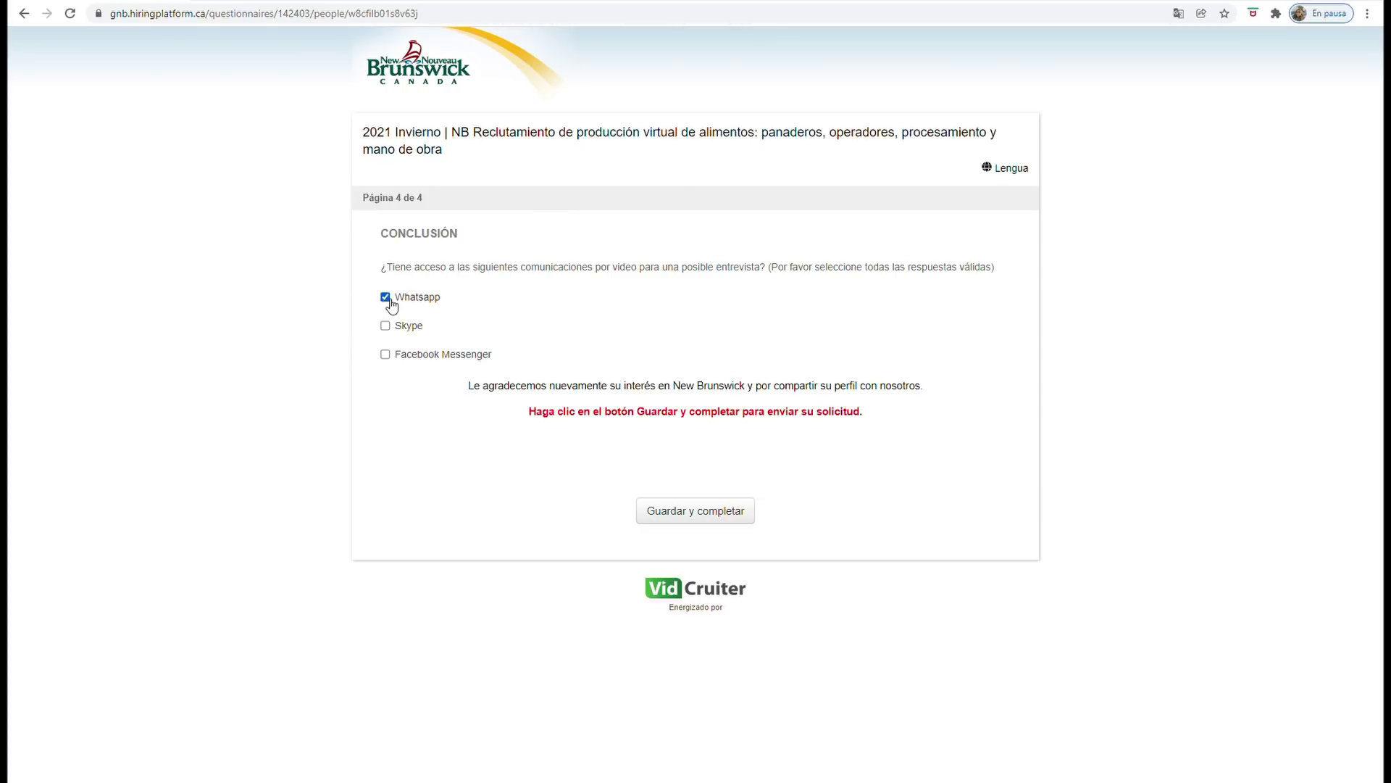